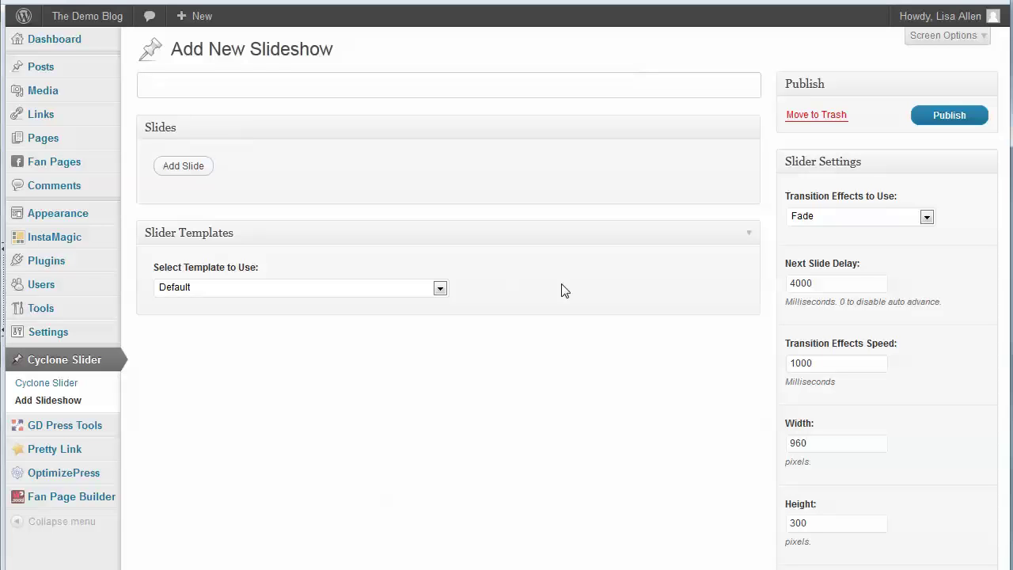
Title the new slideshow "Demo Slideshow" and set its width to 650 and height to 365 pixels, keeping the Default template and Fade transition.
{"action": "type", "text": "Demo Slideshow"}
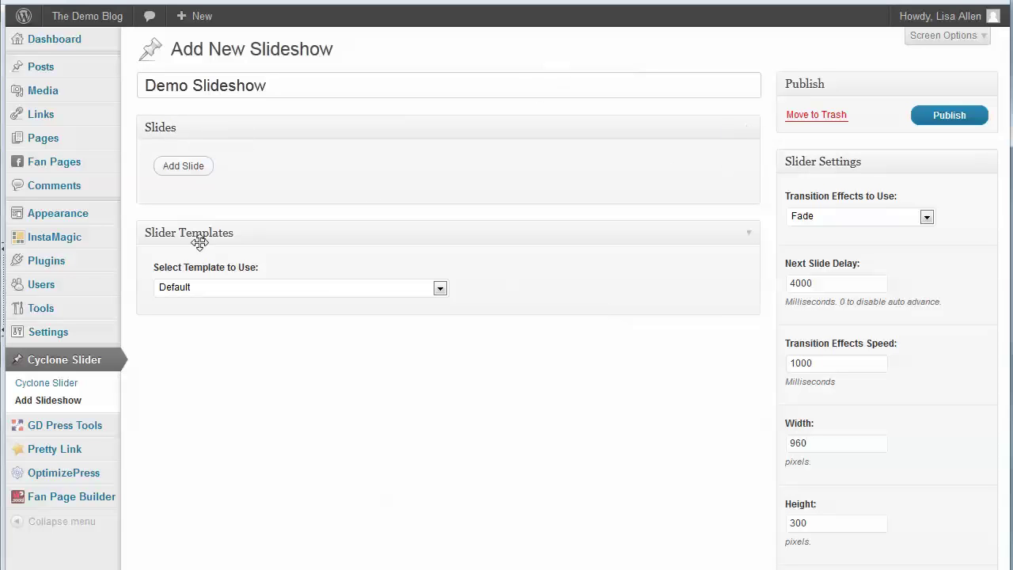
{"action": "left_click", "coordinate": [440, 289]}
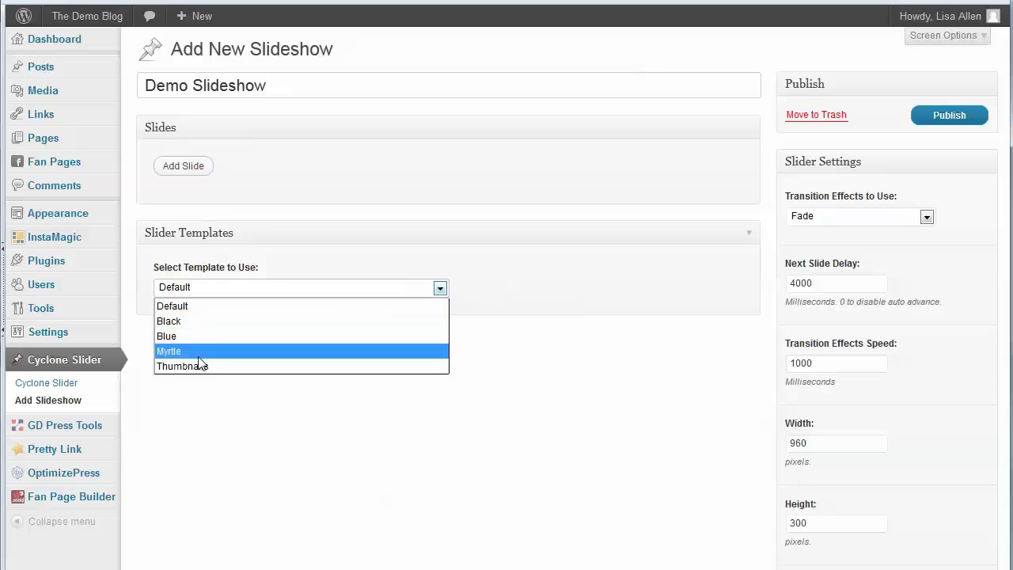
{"action": "left_click", "coordinate": [441, 289]}
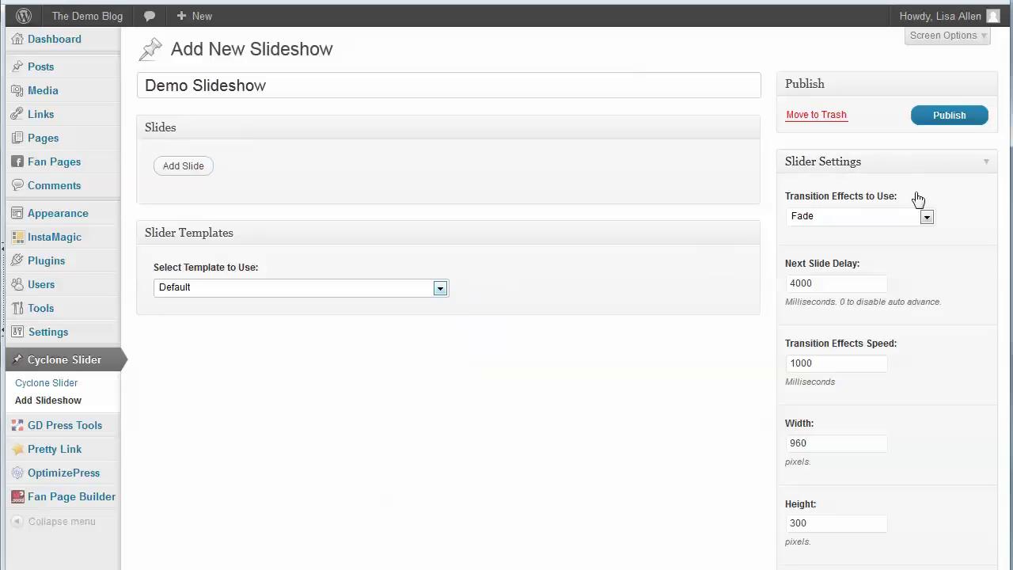
{"action": "left_click", "coordinate": [927, 219]}
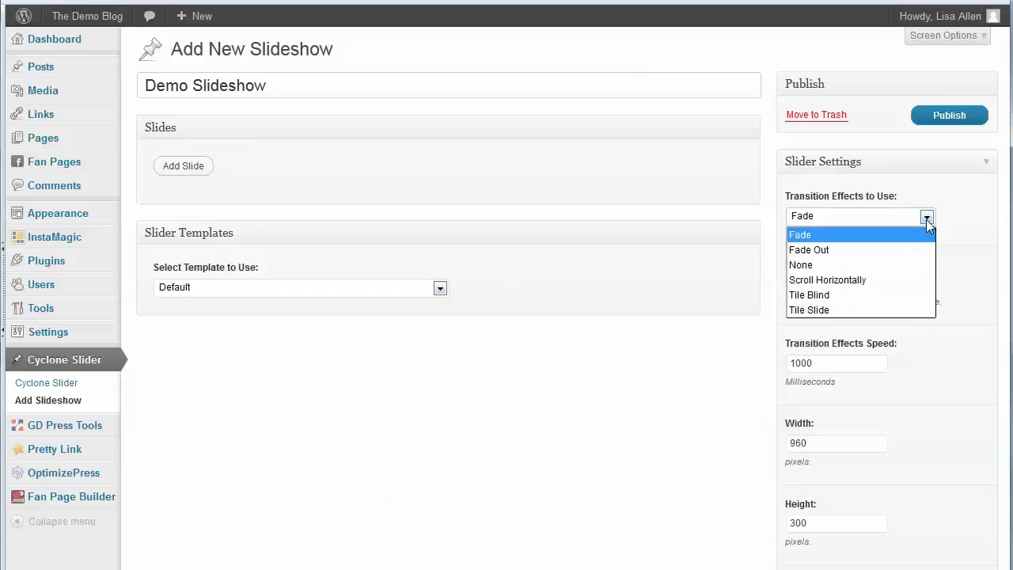
{"action": "left_click", "coordinate": [926, 220]}
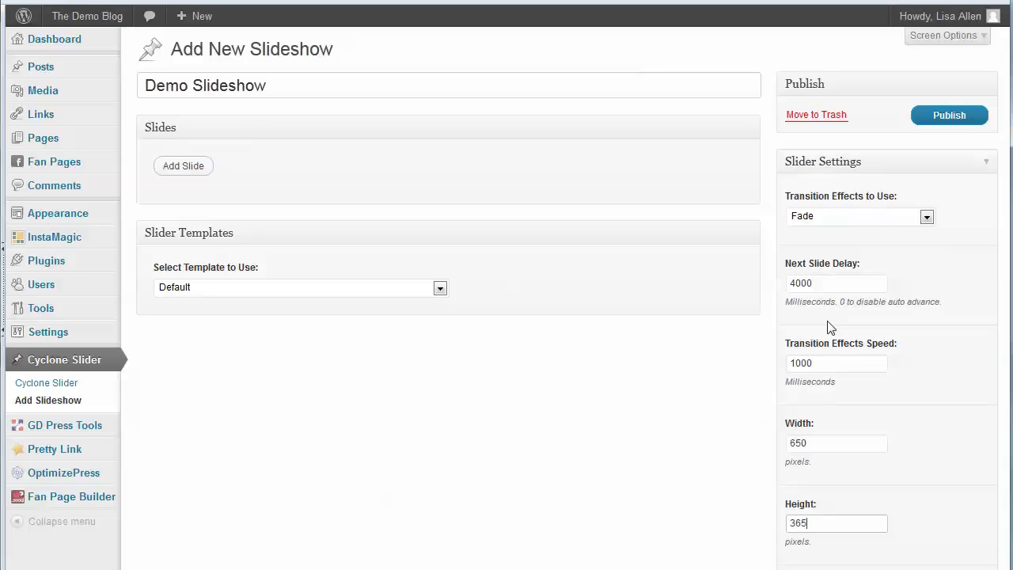
Add a slide to the slideshow and review the window options for its link, keeping Same Window.
{"action": "left_click", "coordinate": [171, 173]}
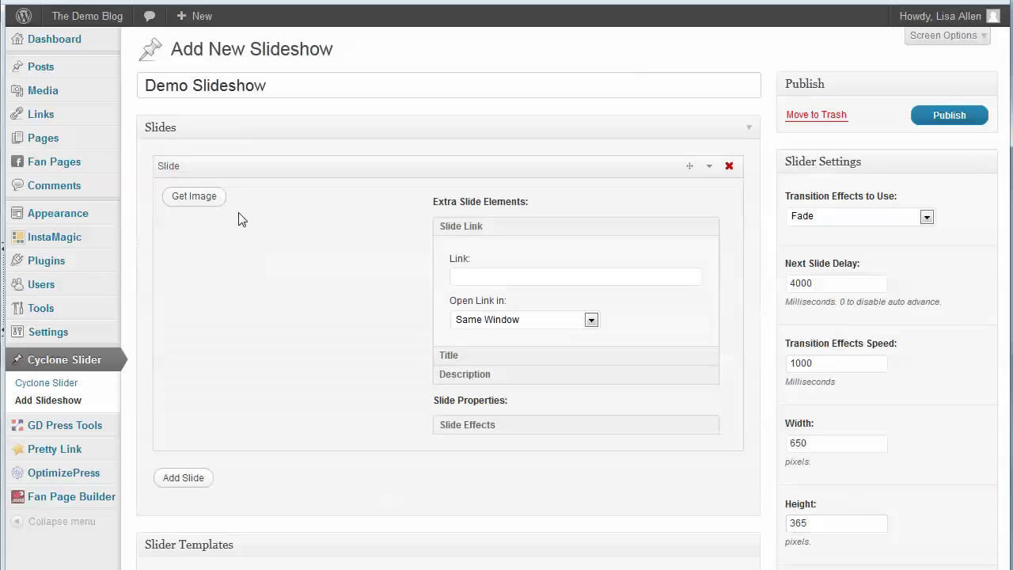
{"action": "left_click", "coordinate": [713, 232]}
{"action": "left_click", "coordinate": [707, 229]}
{"action": "left_click", "coordinate": [564, 319]}
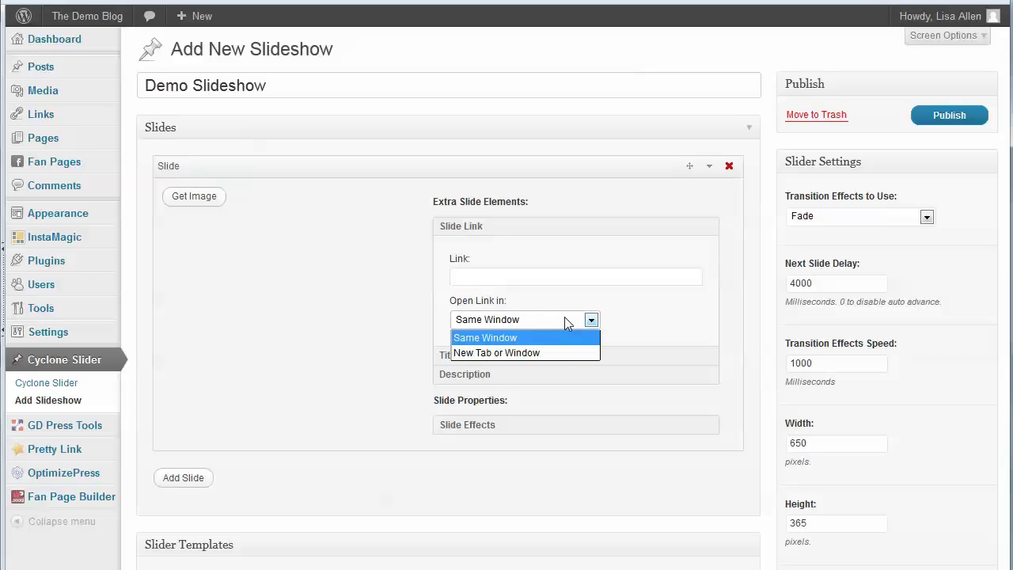
{"action": "left_click", "coordinate": [565, 318]}
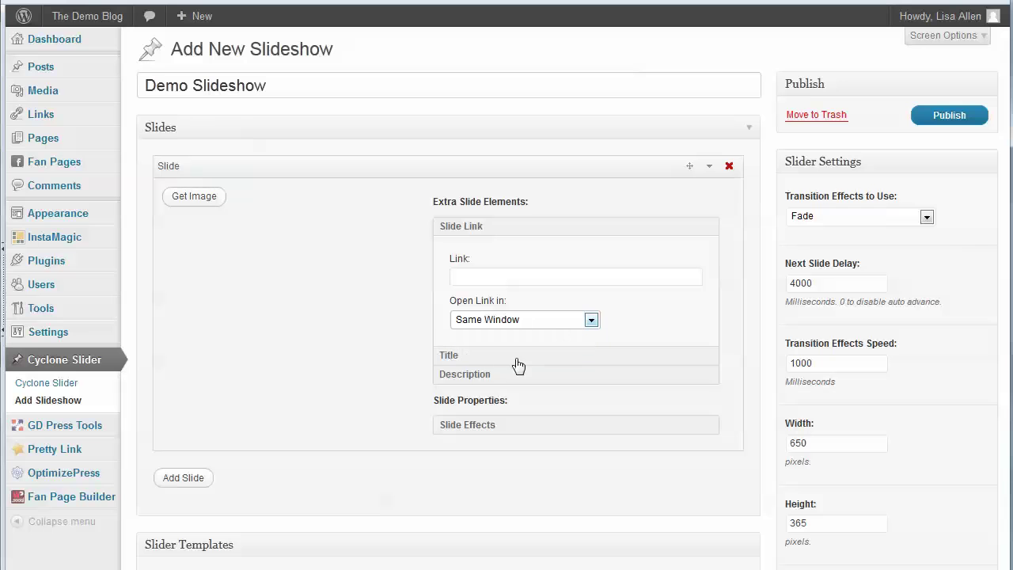
Examine the slide's title and description fields and the transition effects available for the individual slide.
{"action": "left_click", "coordinate": [706, 360]}
{"action": "left_click", "coordinate": [496, 391]}
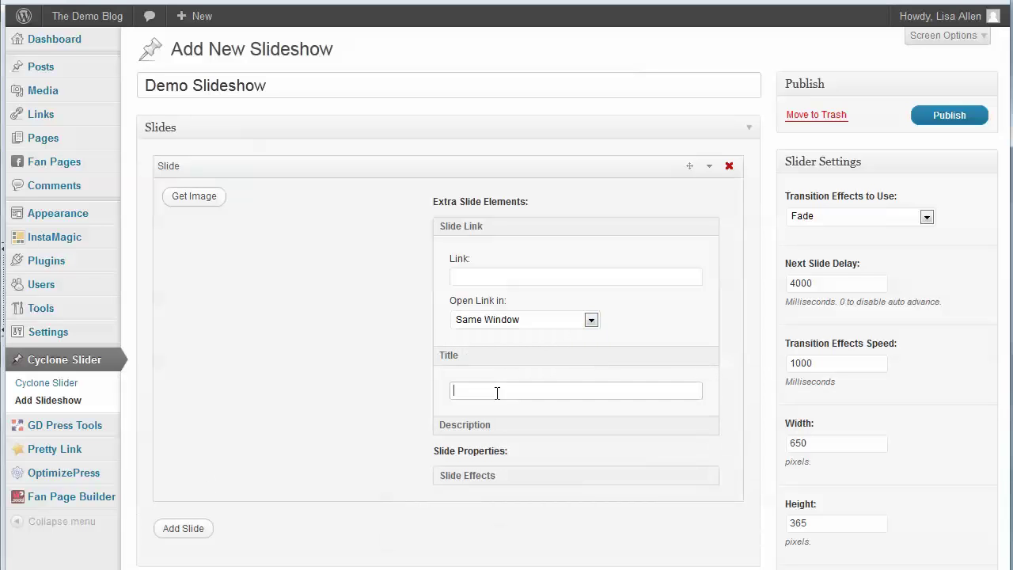
{"action": "left_click", "coordinate": [712, 434]}
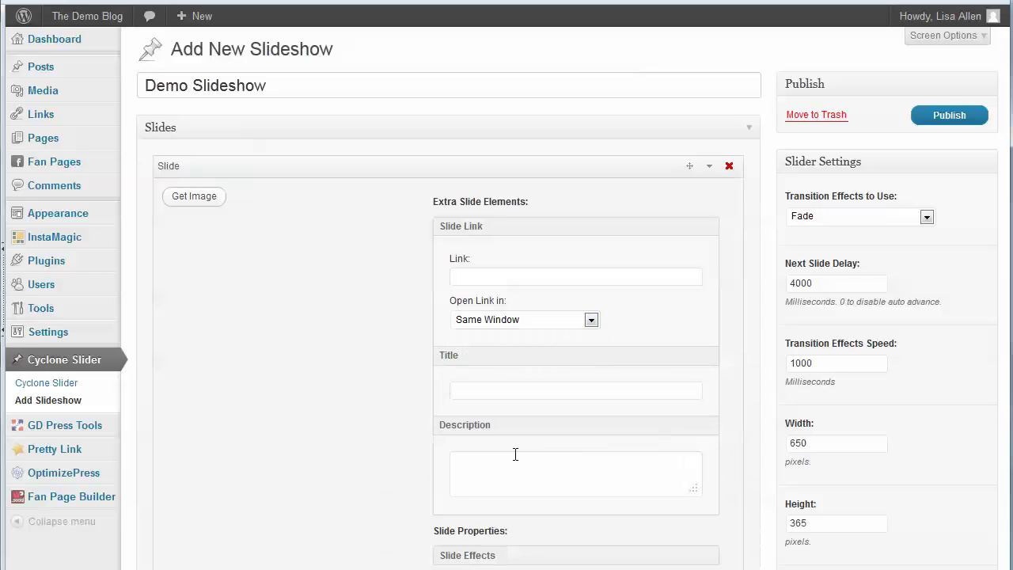
{"action": "left_click", "coordinate": [496, 463]}
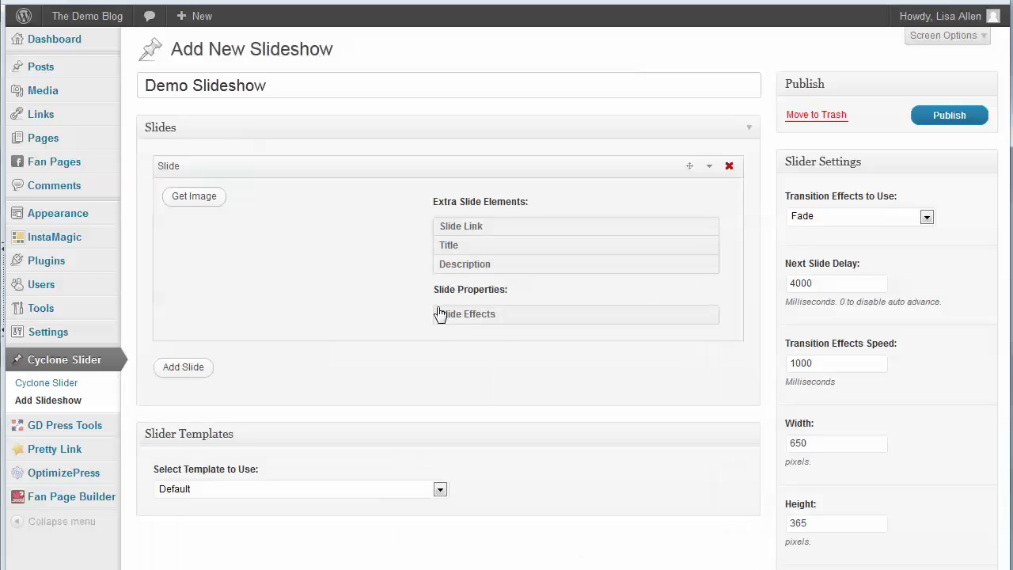
{"action": "left_click", "coordinate": [712, 320]}
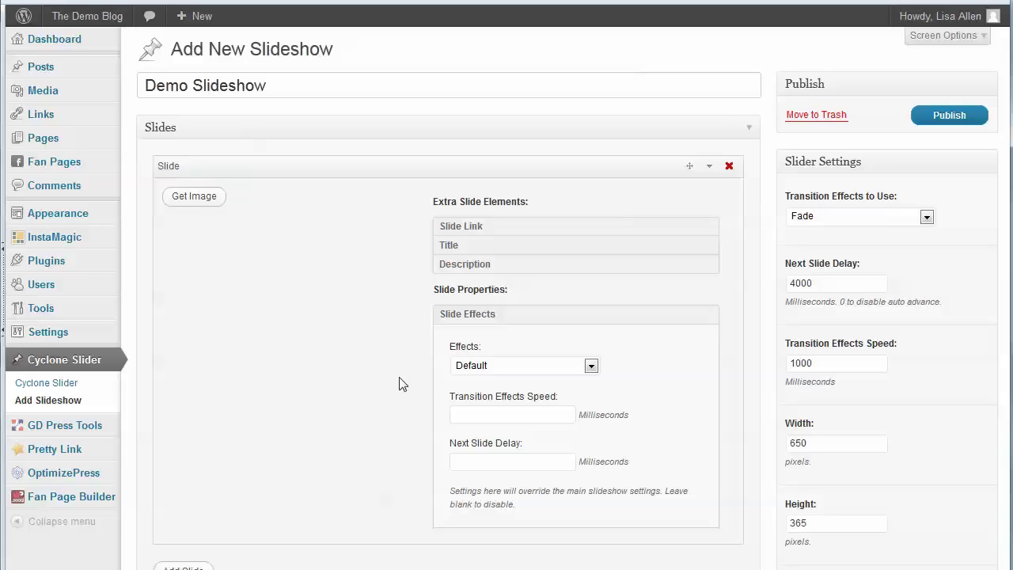
{"action": "left_click", "coordinate": [592, 367]}
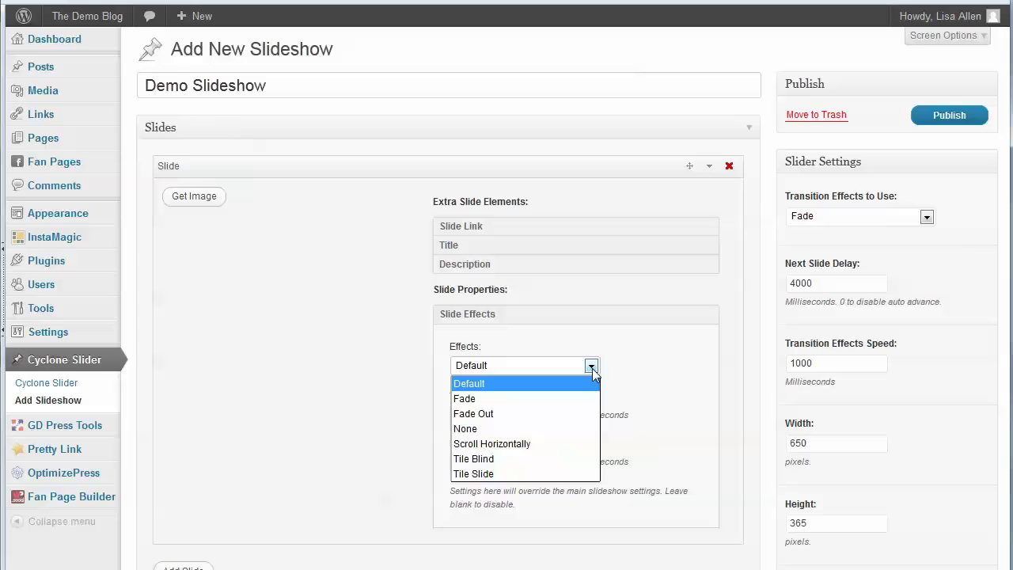
{"action": "left_click", "coordinate": [593, 369]}
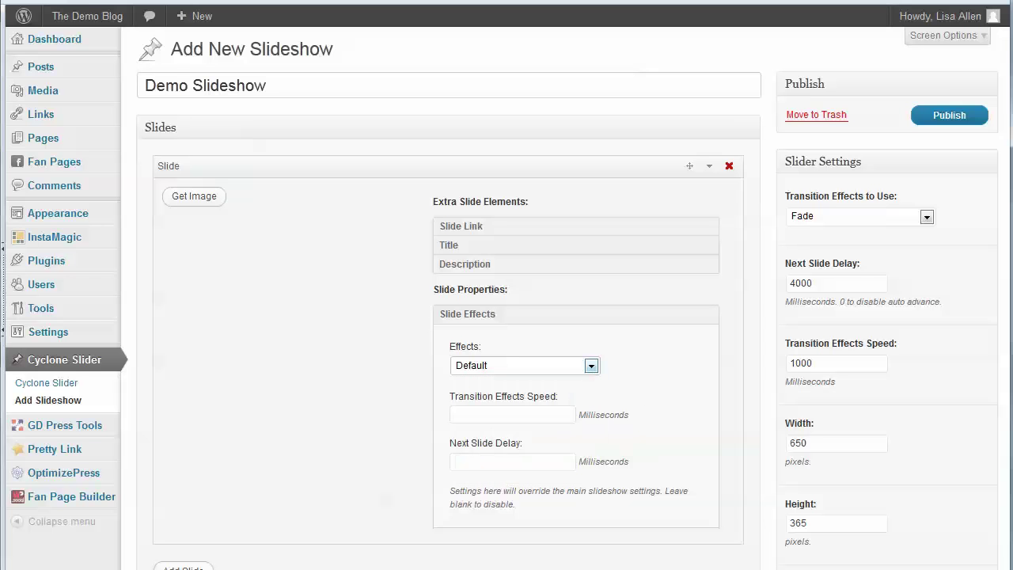
Upload slide1.jpg from the computer, add it to the slide at Large size, and title the slide "The most beautiful beach on earth".
{"action": "left_click", "coordinate": [190, 197]}
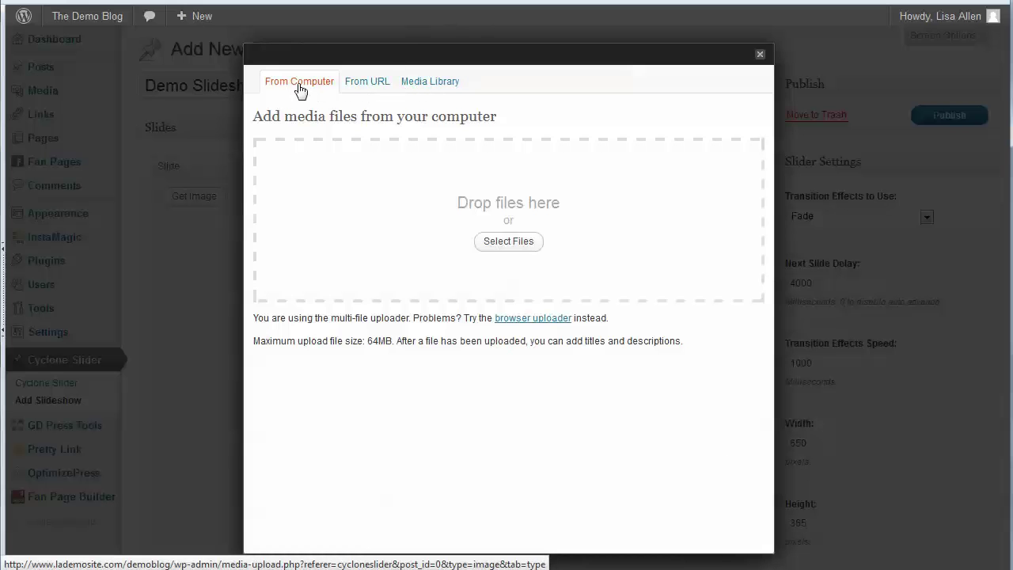
{"action": "left_click", "coordinate": [499, 246]}
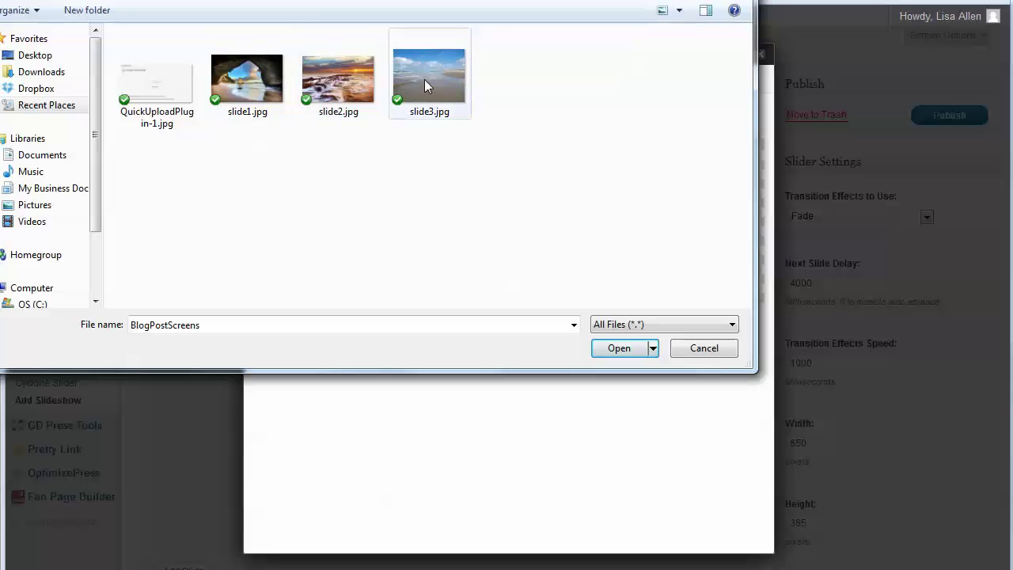
{"action": "left_click", "coordinate": [247, 81]}
{"action": "left_click", "coordinate": [638, 350]}
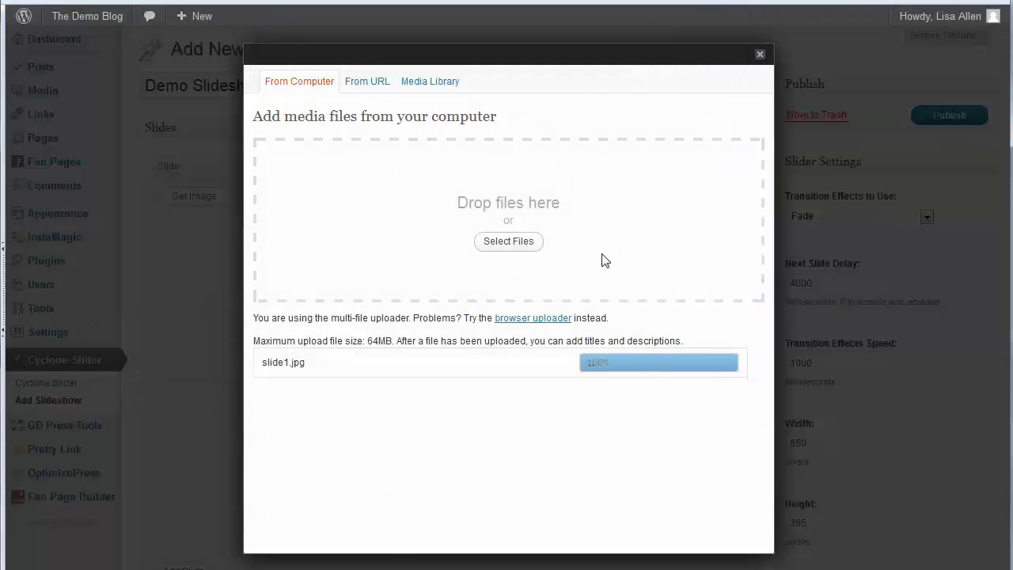
{"action": "left_click_drag", "start_coordinate": [764, 317], "coordinate": [757, 516]}
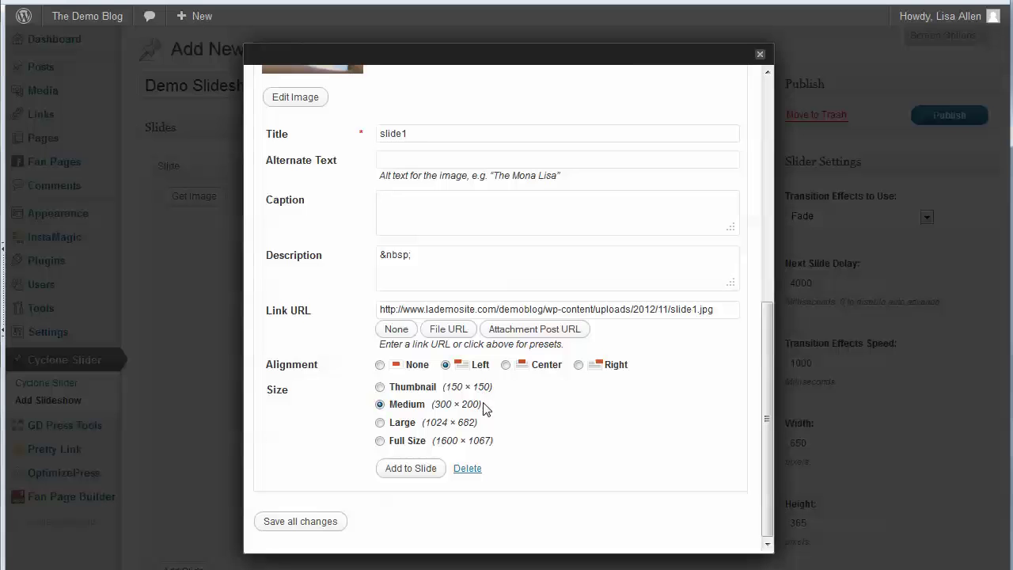
{"action": "left_click", "coordinate": [380, 423]}
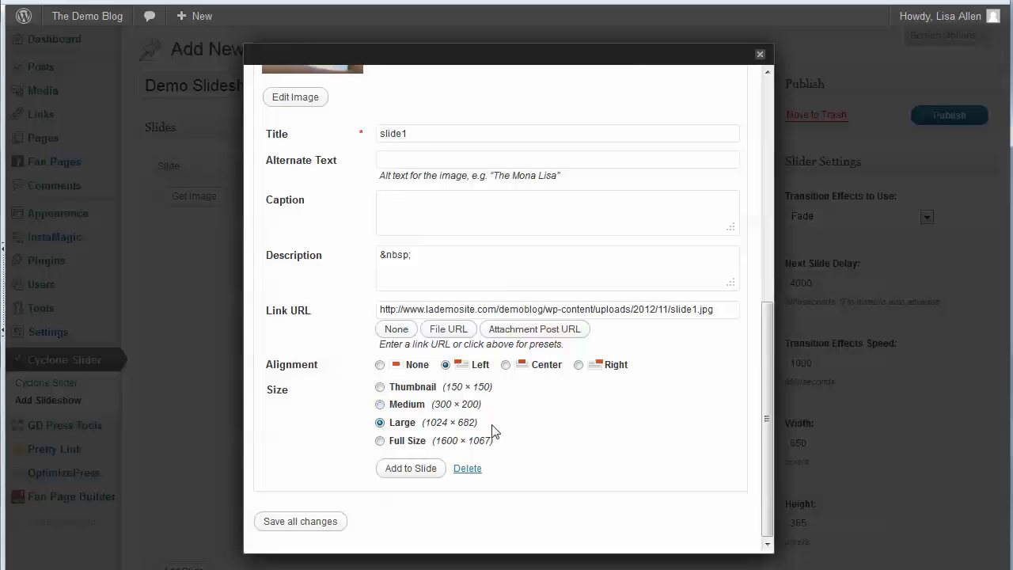
{"action": "left_click", "coordinate": [403, 473]}
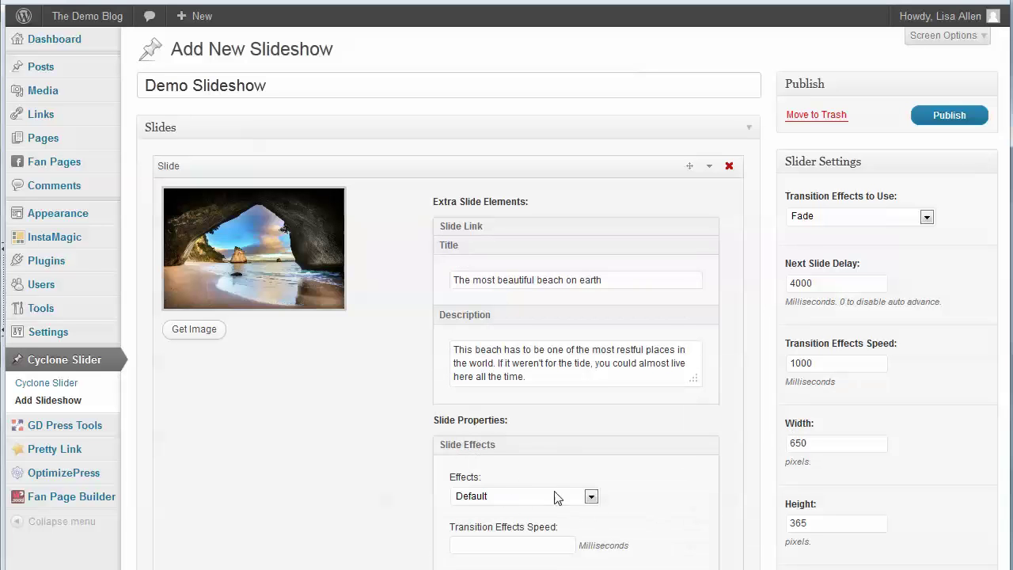
Set the slide's own effect to Scroll Horizontally and publish the slideshow.
{"action": "left_click", "coordinate": [591, 497]}
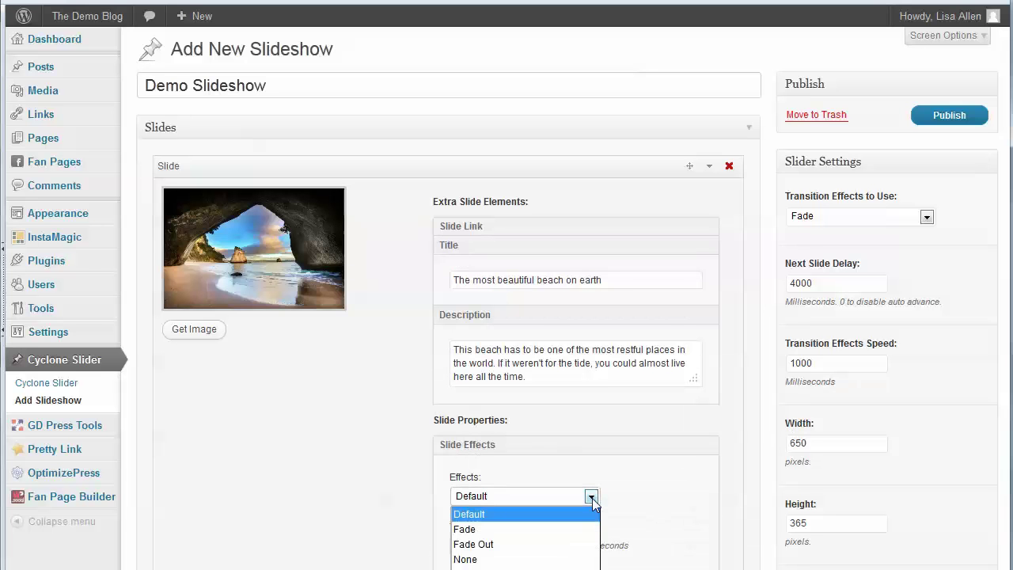
{"action": "left_click", "coordinate": [506, 569]}
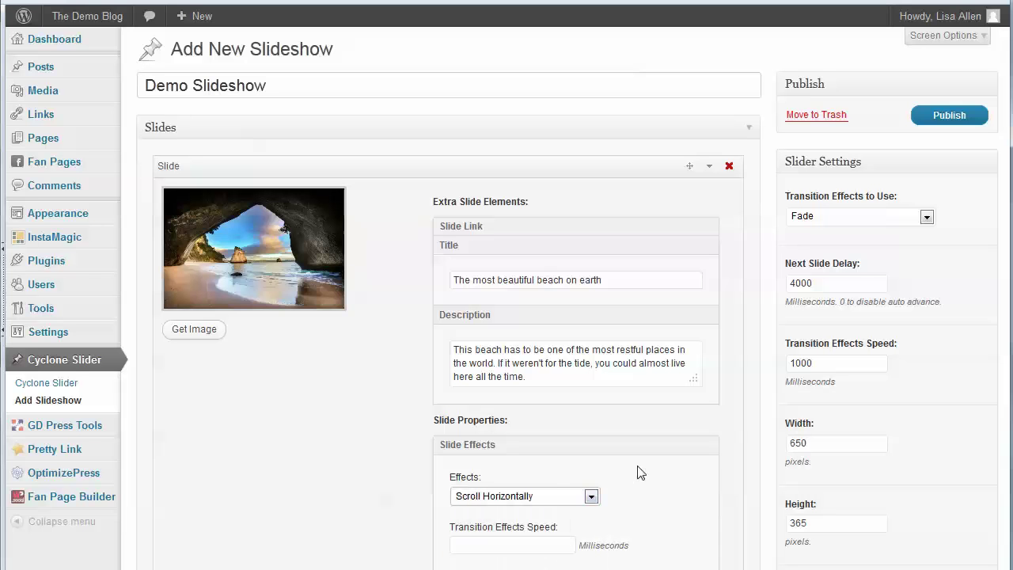
{"action": "left_click", "coordinate": [949, 116]}
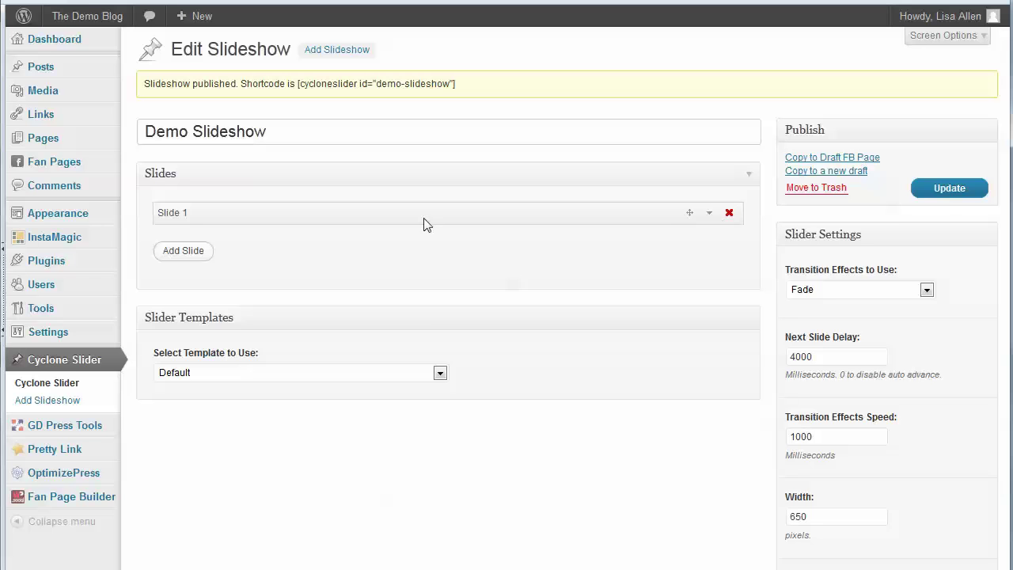
Add two more image slides, titling the third "This is Slide 3", and update the slideshow.
{"action": "left_click", "coordinate": [197, 250]}
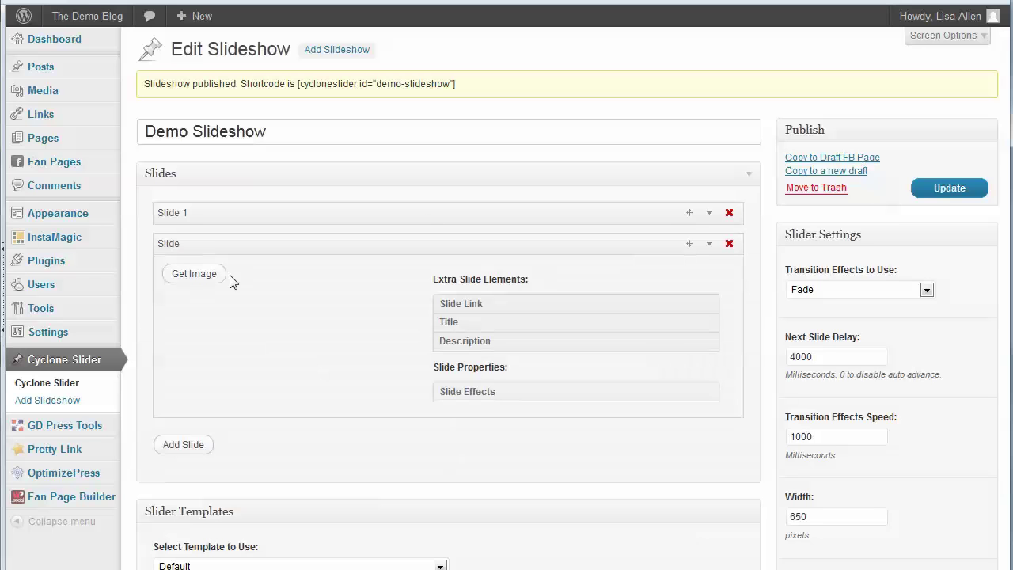
{"action": "left_click", "coordinate": [190, 271]}
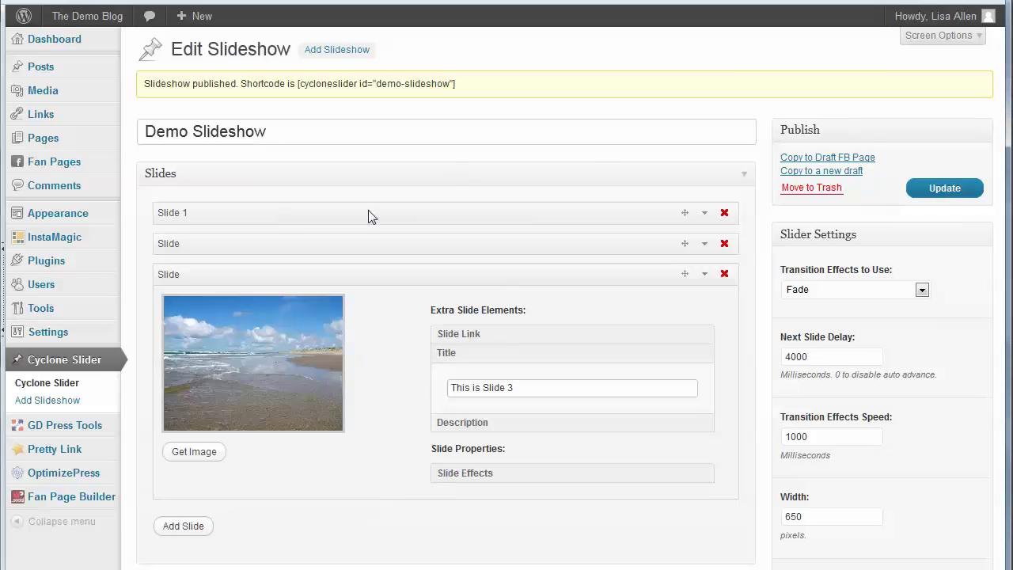
{"action": "left_click", "coordinate": [949, 192]}
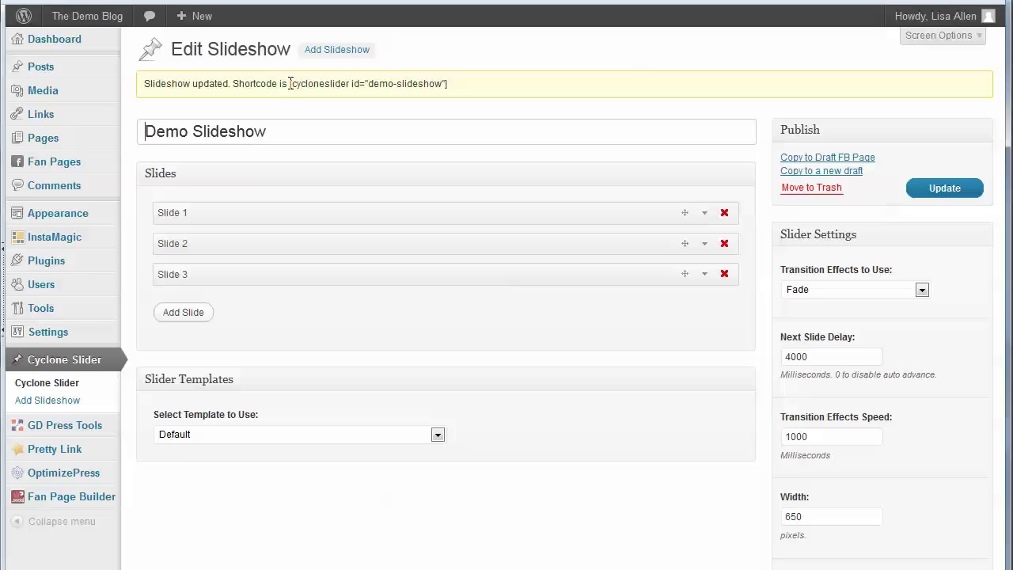
Copy the slideshow's shortcode into the body of a new post titled "Cyclone Slideshow Demo" and publish the post.
{"action": "left_click_drag", "start_coordinate": [290, 83], "coordinate": [462, 91]}
{"action": "key", "text": "ctrl+c"}
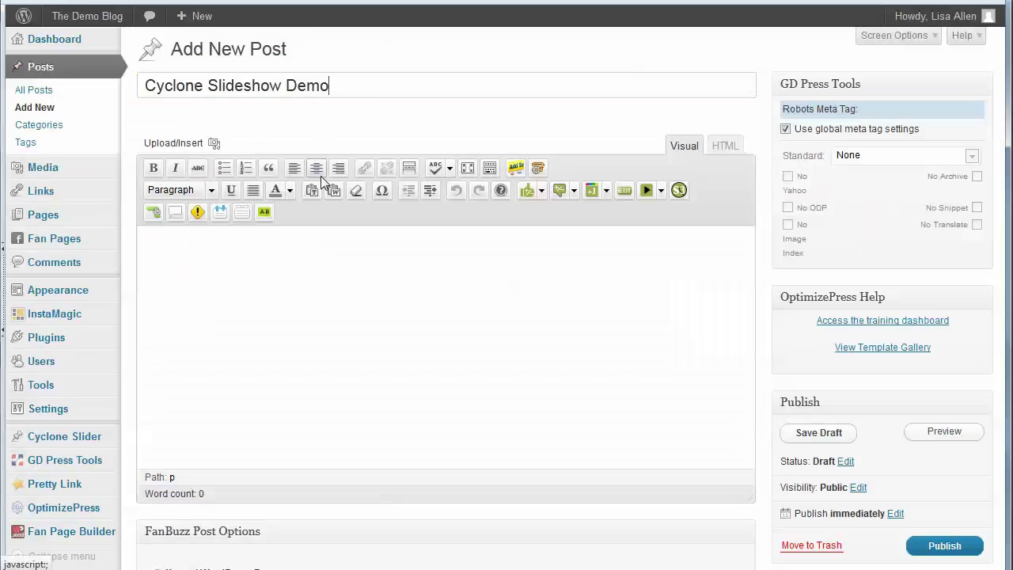
{"action": "left_click", "coordinate": [163, 249]}
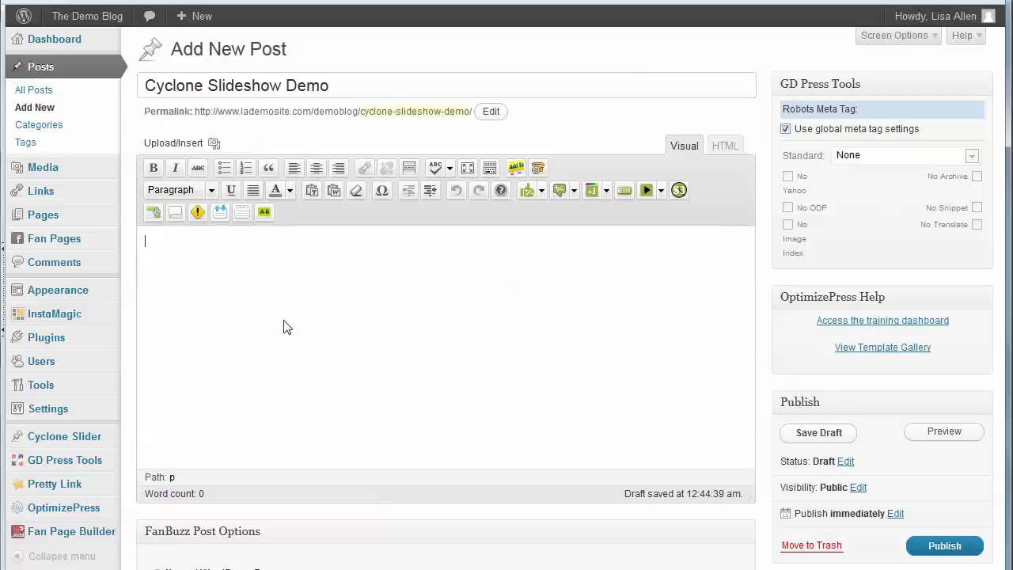
{"action": "key", "text": "ctrl+v"}
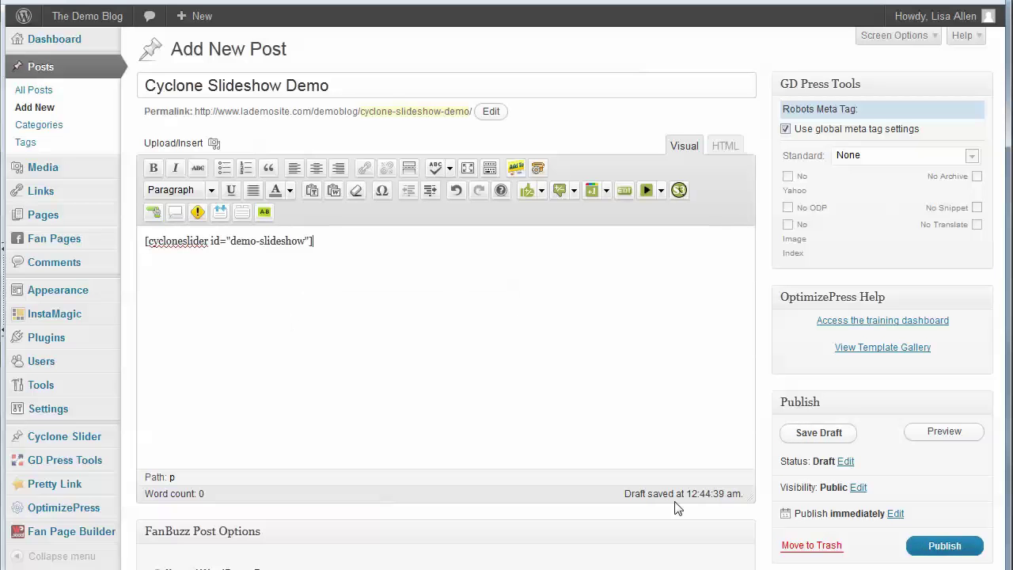
{"action": "left_click", "coordinate": [916, 546]}
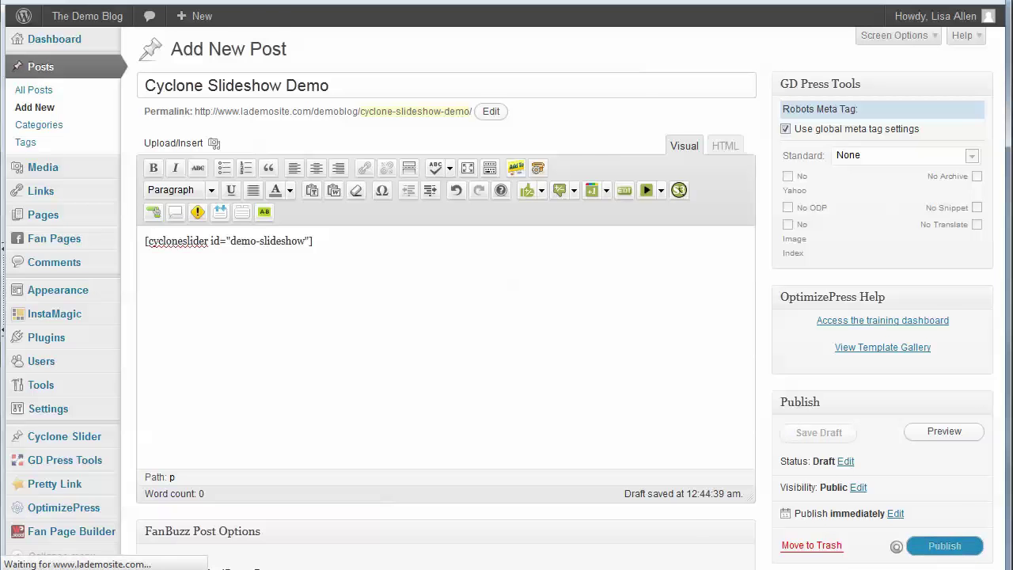
View the published Cyclone Slideshow Demo post and advance its slideshow to the following slide.
{"action": "left_click", "coordinate": [235, 86]}
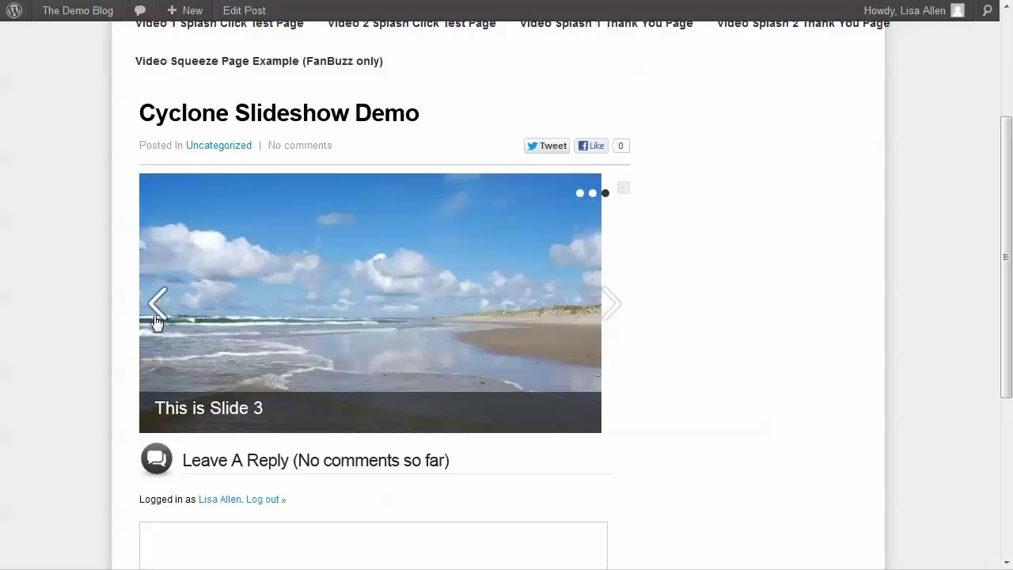
{"action": "left_click", "coordinate": [618, 315]}
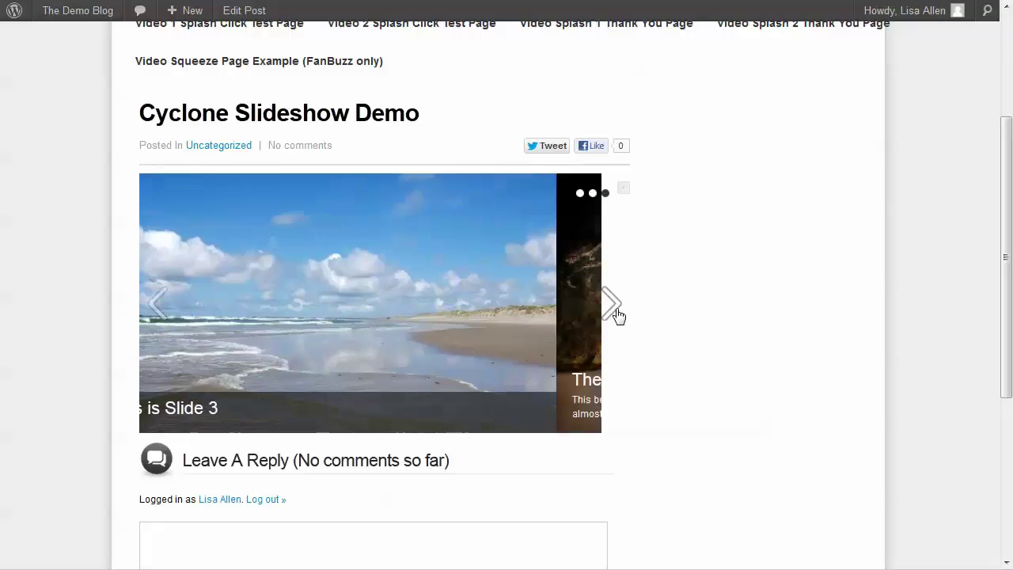